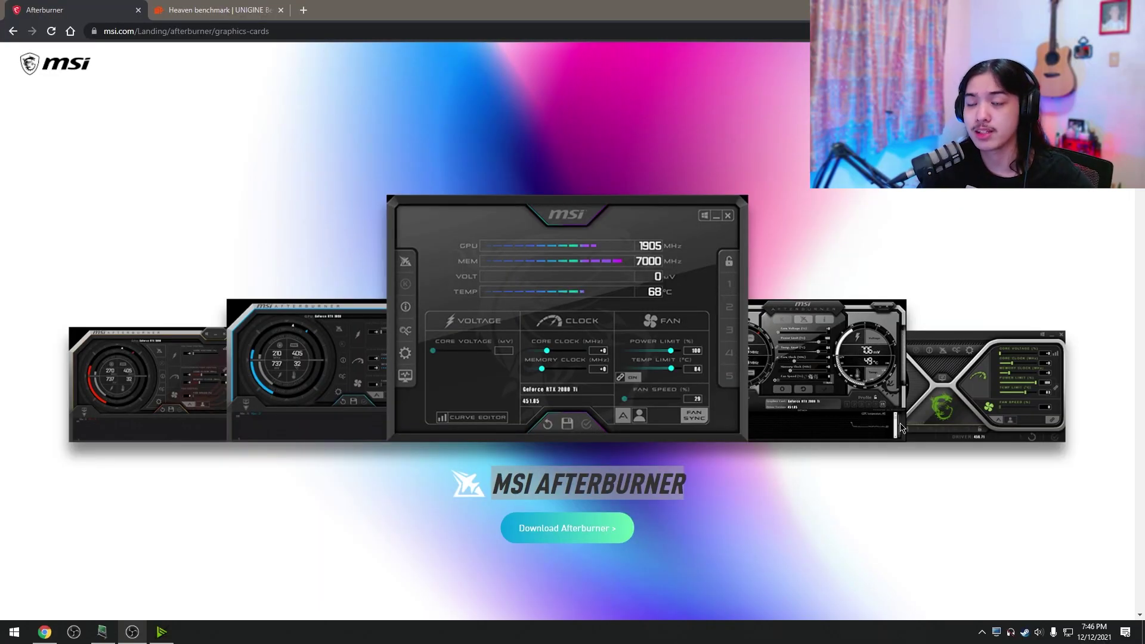
Step: Bring Chrome forward, switch to the Unigine Heaven benchmark tab and select its web address
triple_click(629, 498)
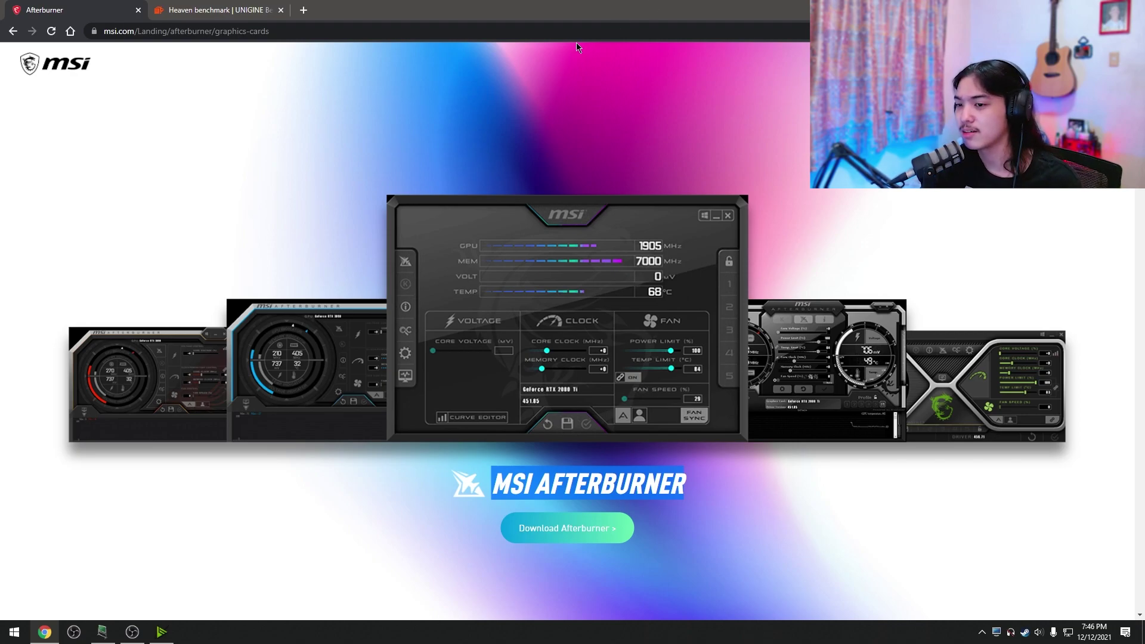
left_click(266, 12)
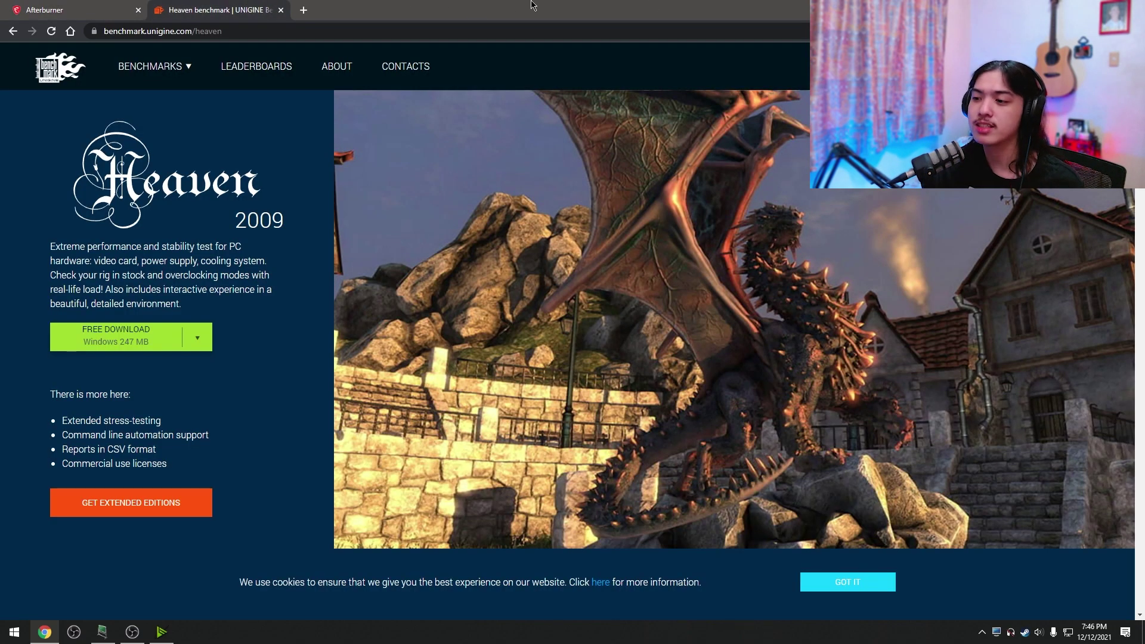
left_click(513, 31)
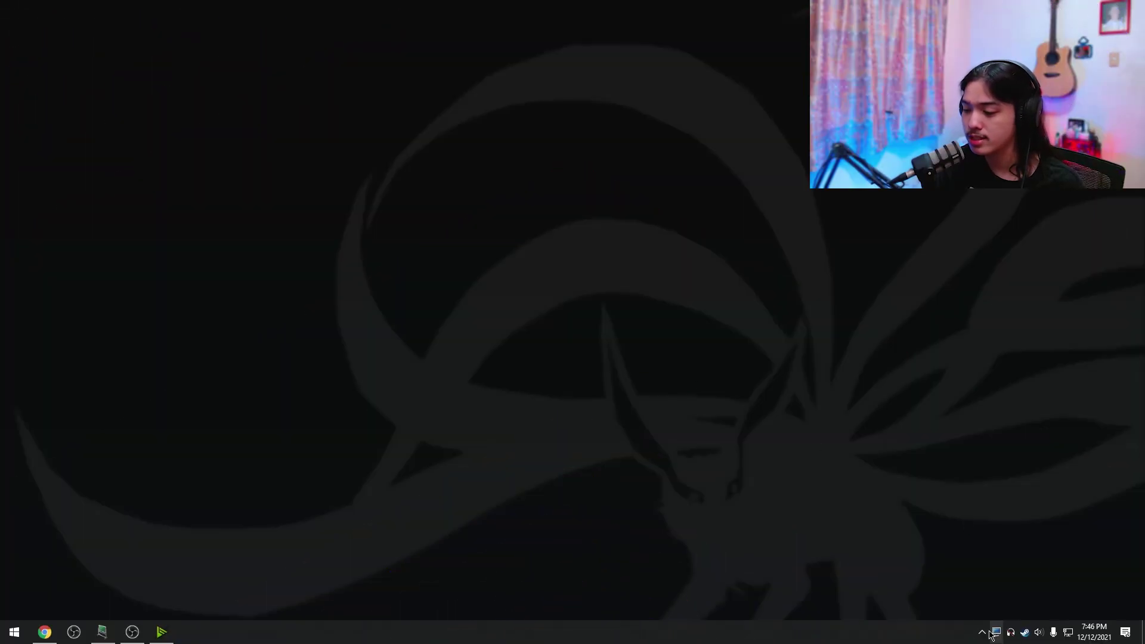
Step: Open MSI Afterburner from the hidden tray icons and position its window on the desktop
left_click(983, 632)
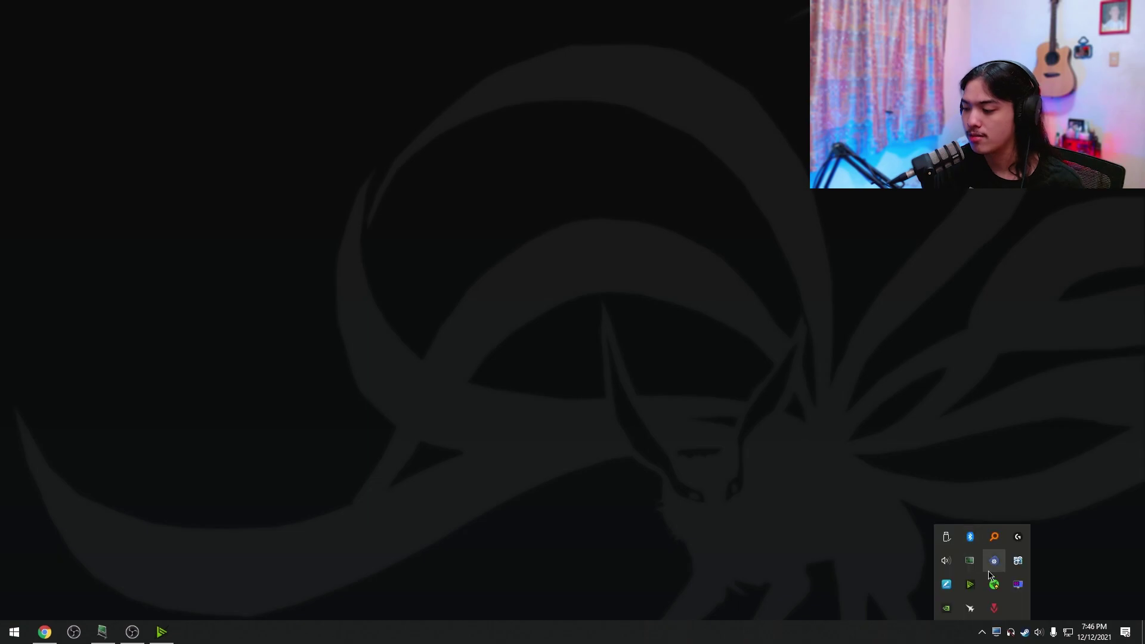
left_click(970, 608)
left_click_drag(633, 189, 618, 152)
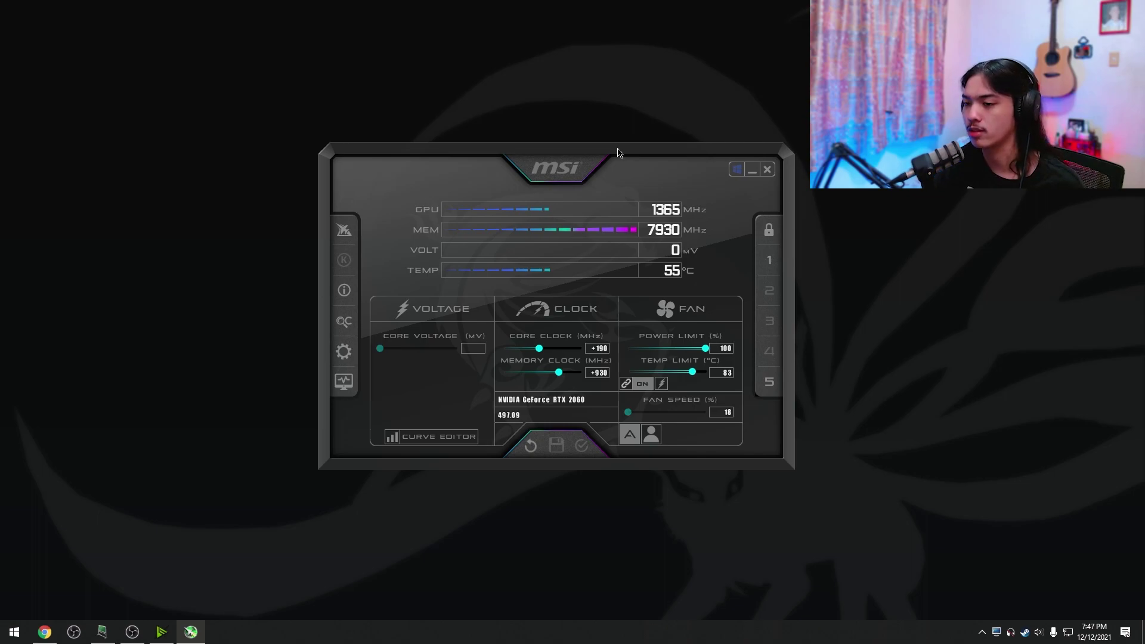
left_click_drag(618, 152, 640, 151)
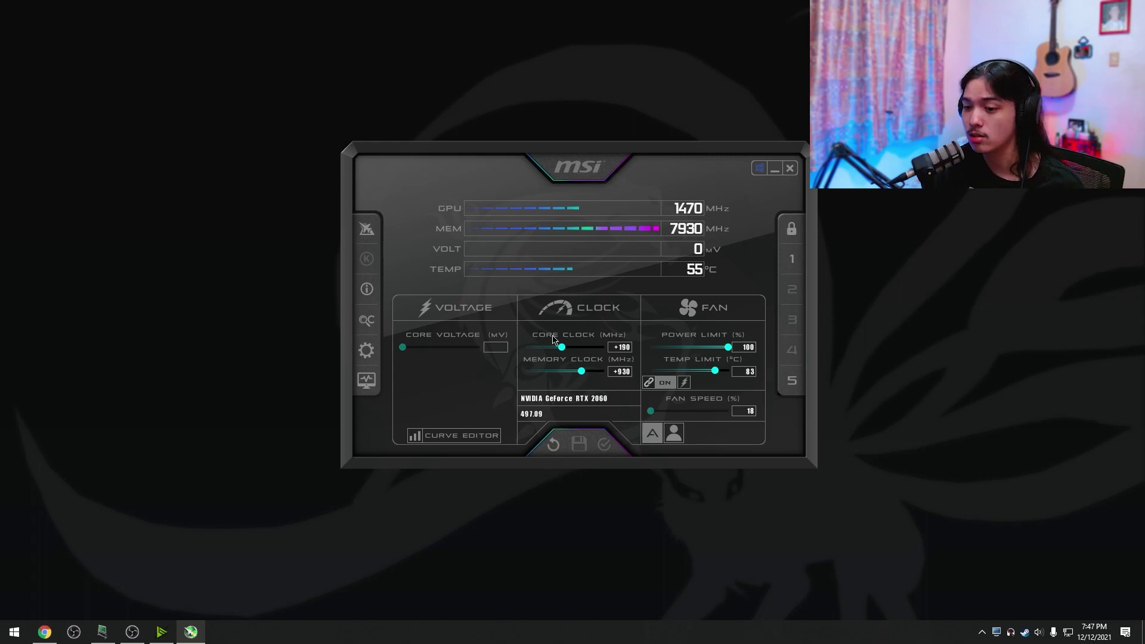
Step: Review the General and User Interface tabs of Afterburner's settings dialog
left_click(366, 352)
left_click_drag(462, 156, 798, 45)
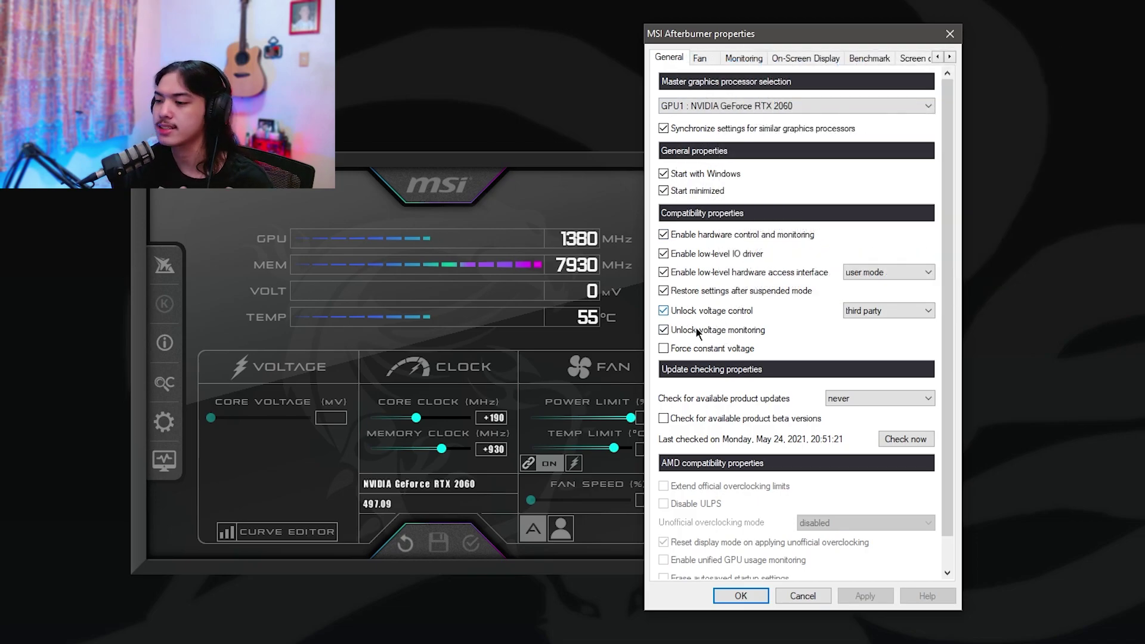
mouse_move(700, 332)
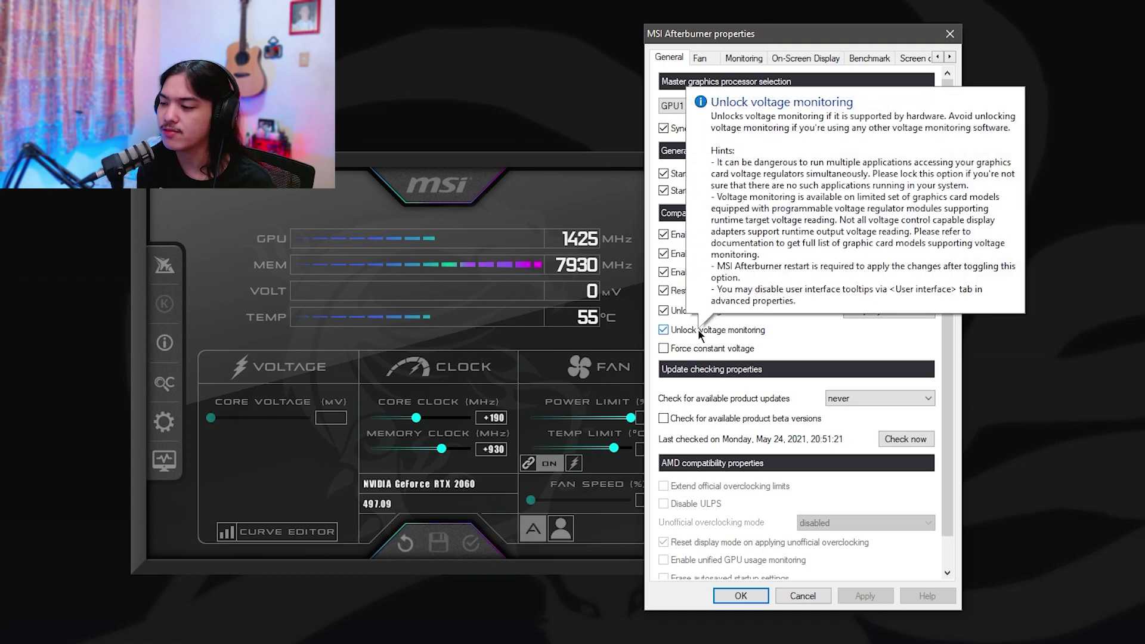
left_click(950, 57)
left_click(950, 57)
left_click(950, 57)
left_click(950, 57)
left_click_drag(895, 41, 988, 57)
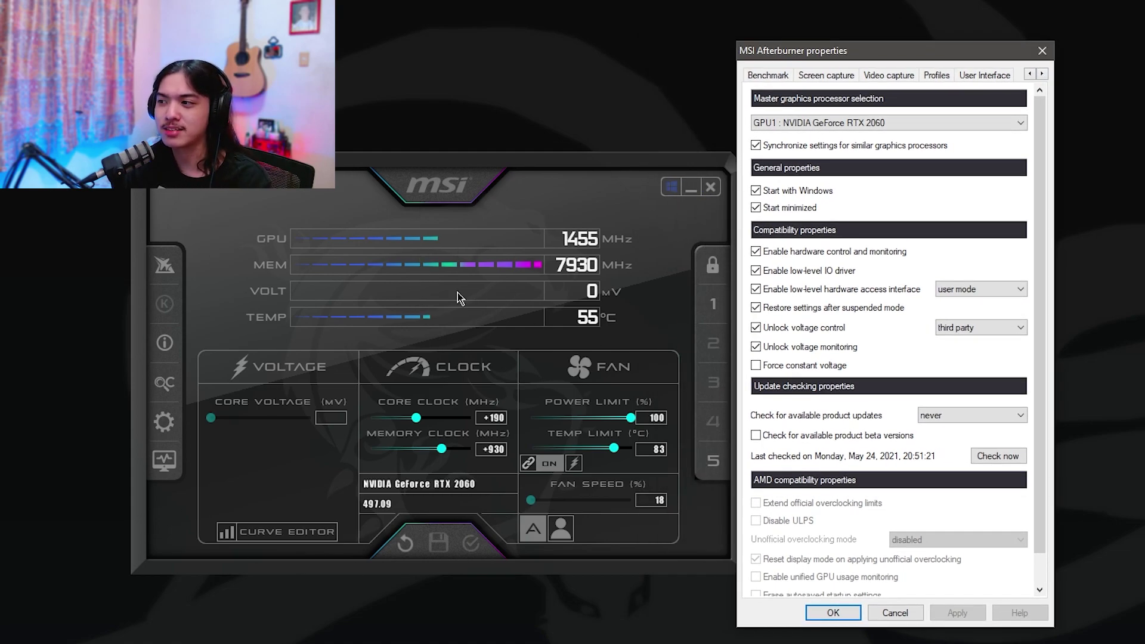
left_click(997, 77)
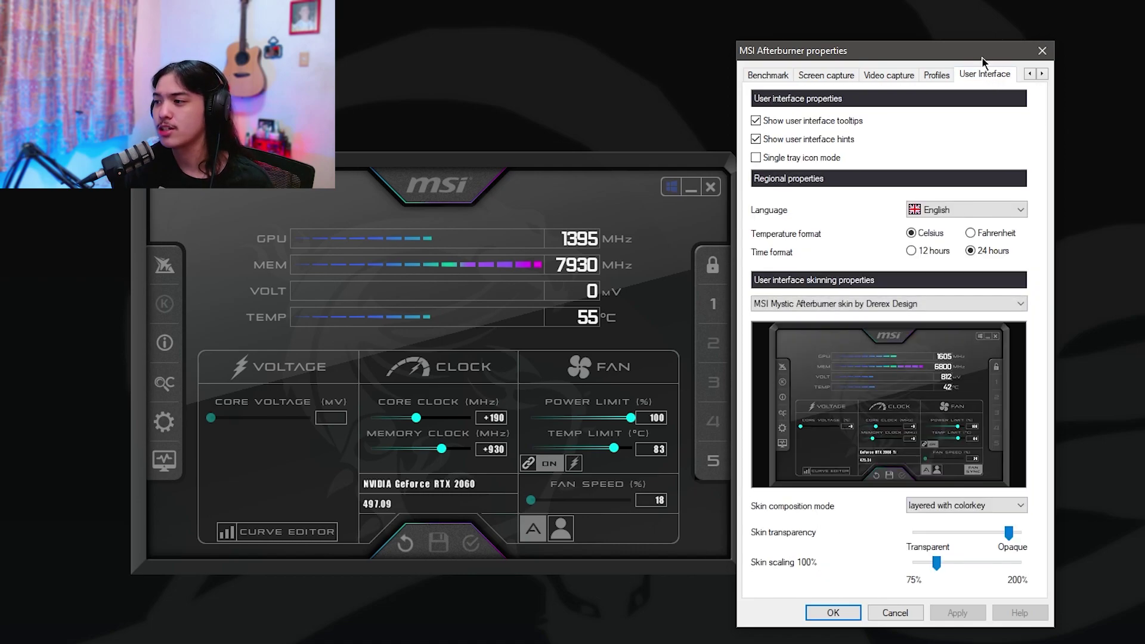
left_click_drag(983, 59, 863, 80)
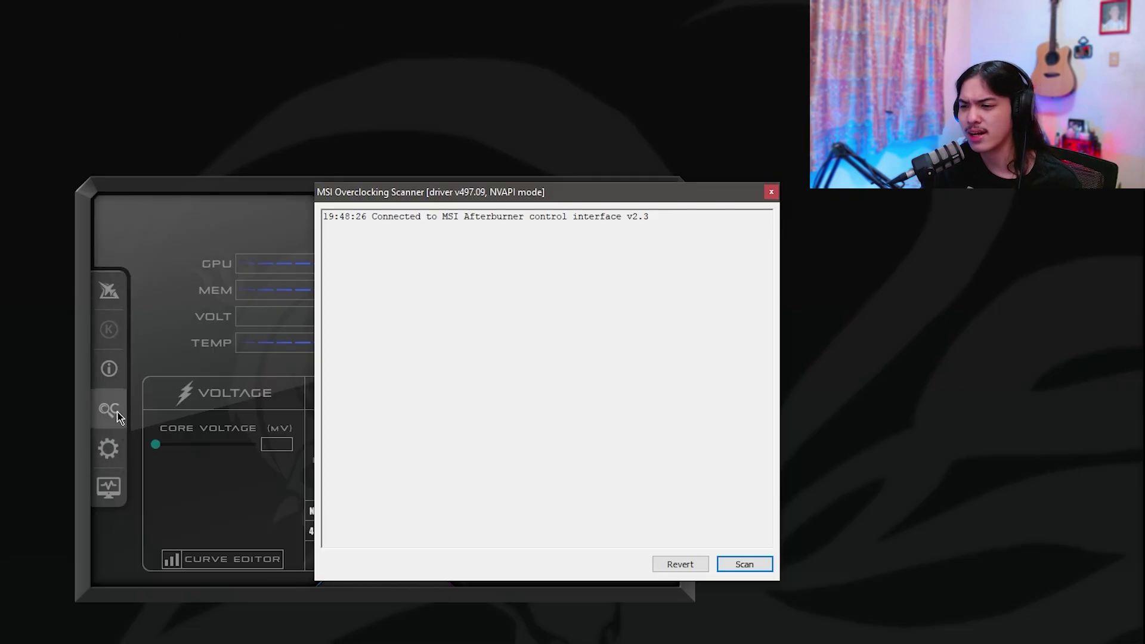
left_click_drag(631, 195, 695, 190)
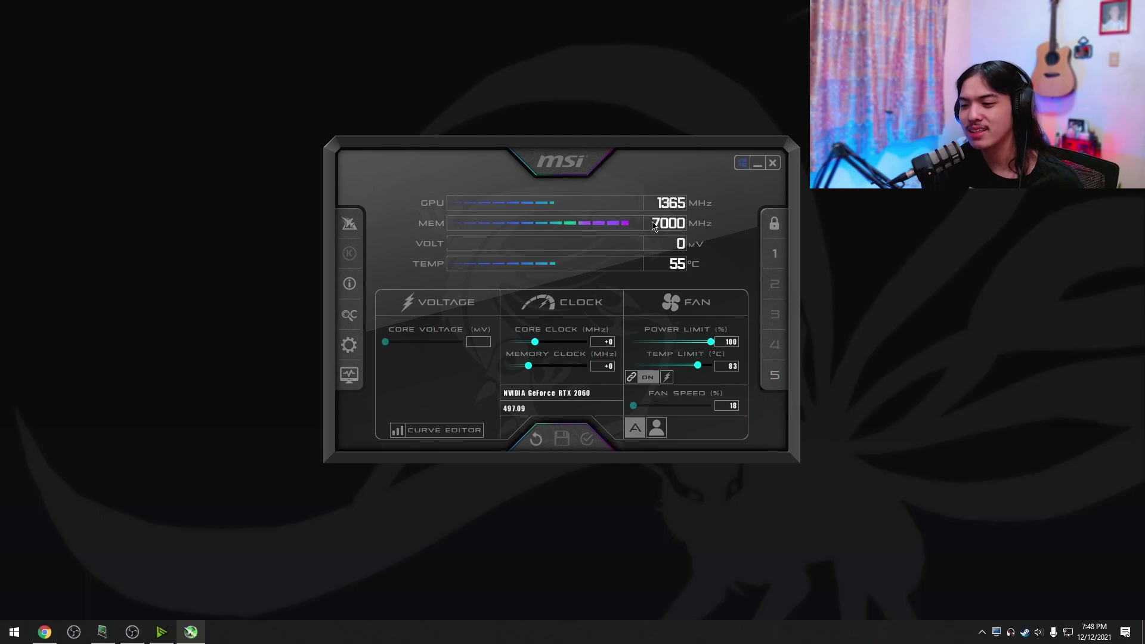
Step: Enter a +20 memory clock offset, then load profile 1 to restore +190 core and +930 memory
left_click_drag(589, 151, 609, 136)
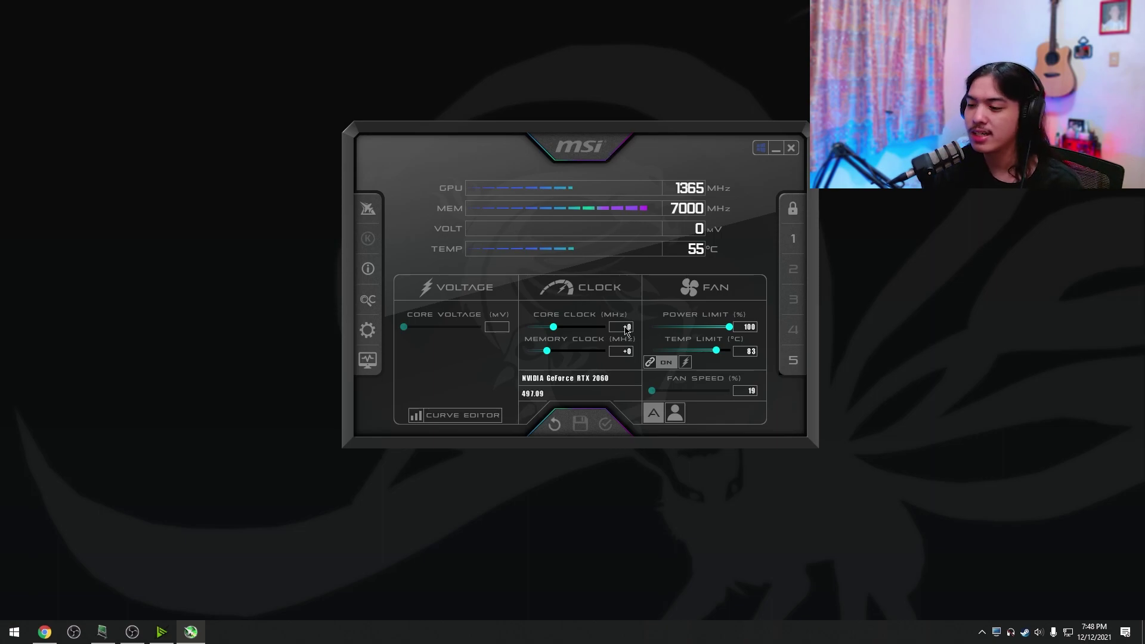
scroll(627, 330, "up", 10)
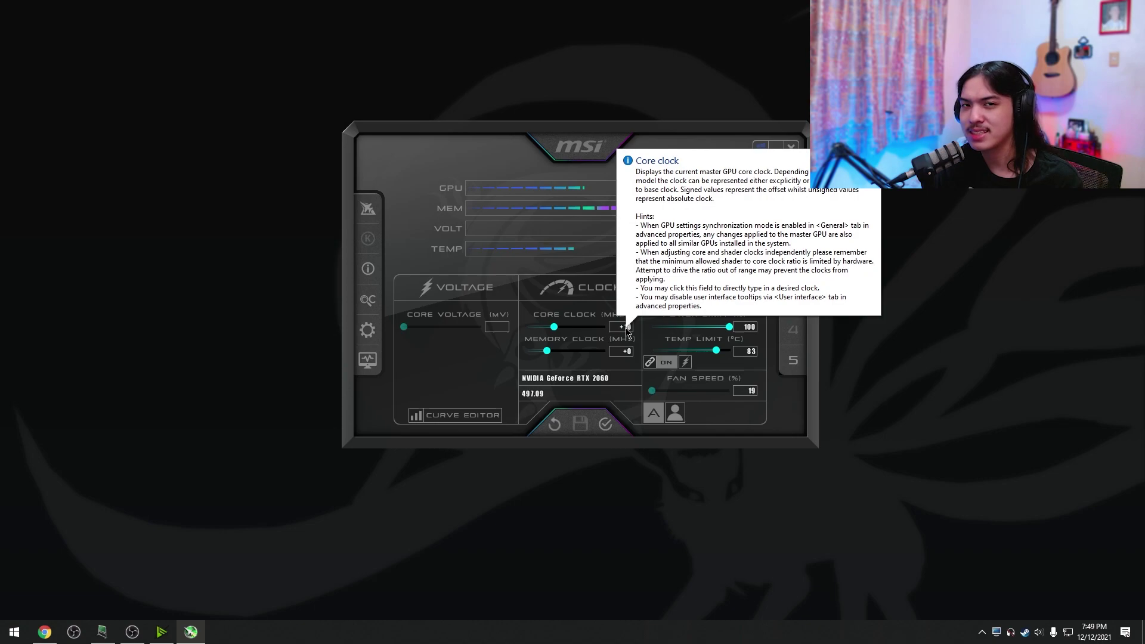
left_click(621, 353)
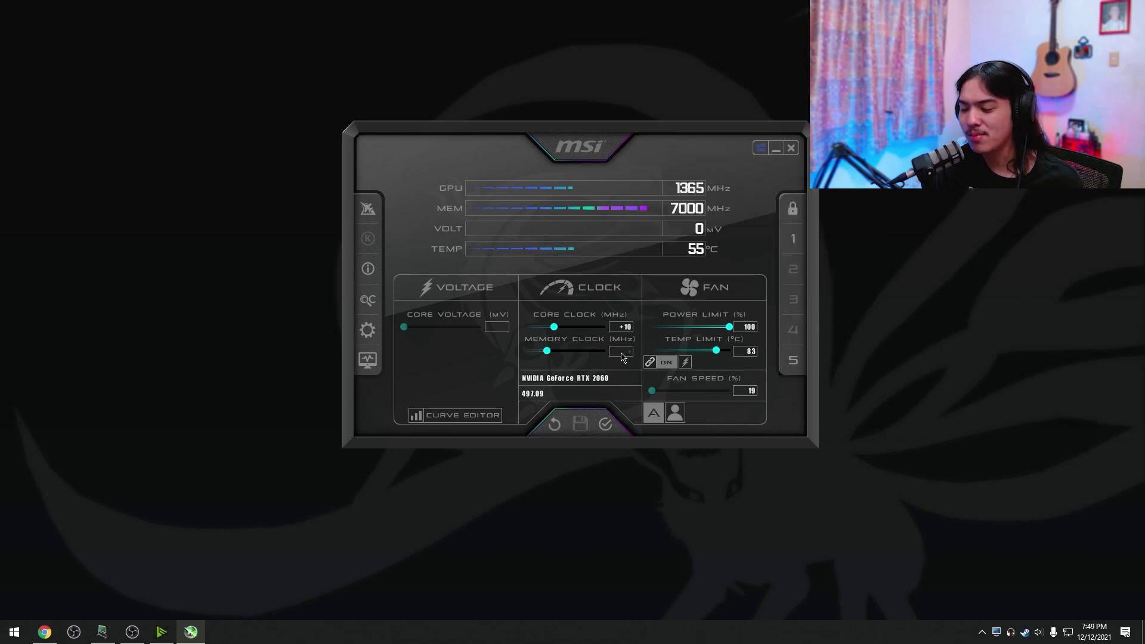
type("20")
key("Return")
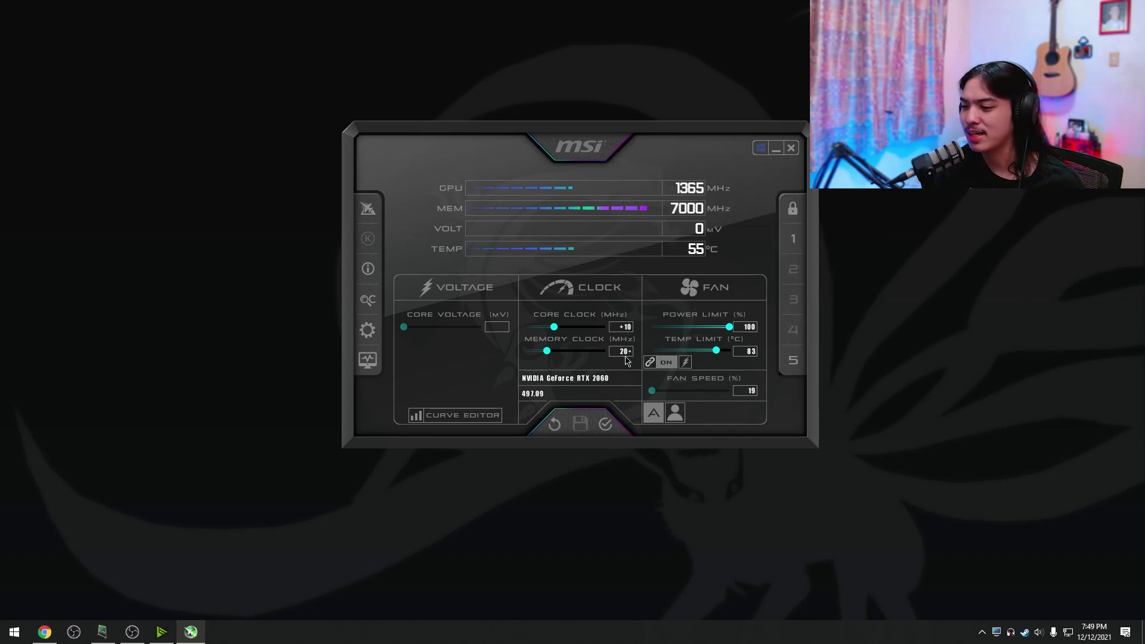
left_click(797, 247)
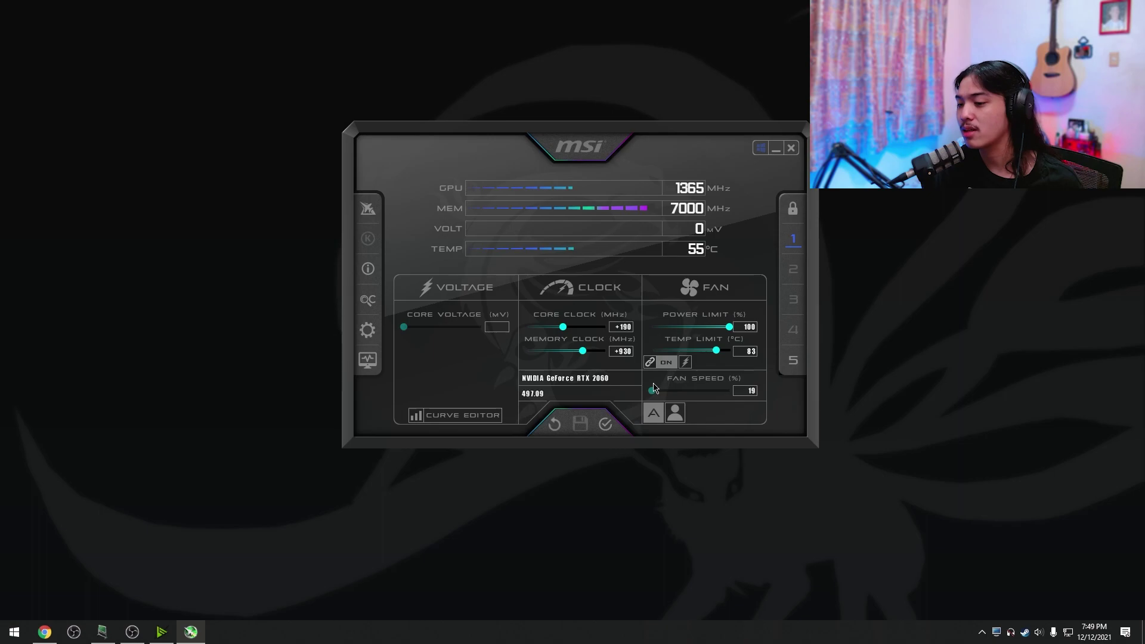
Step: Shift the Afterburner window slightly right with the +190/+930 overclock applied
left_click_drag(622, 331, 637, 326)
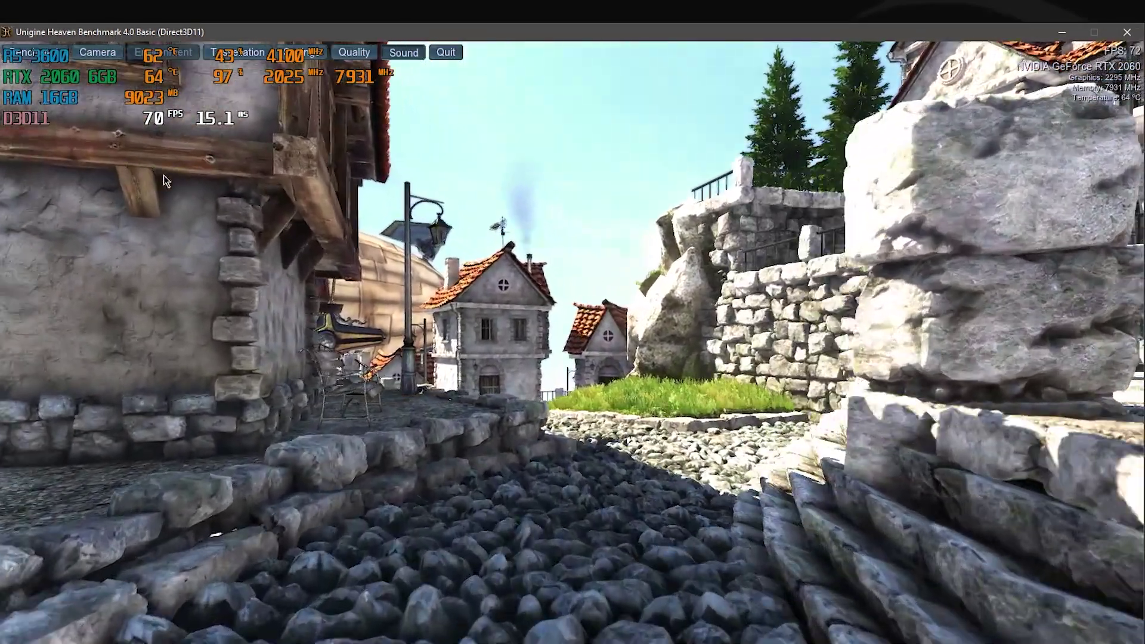
Step: Bring Afterburner over the running Heaven benchmark and move it aside to watch 1995 MHz at 73 °C
key("alt+Tab")
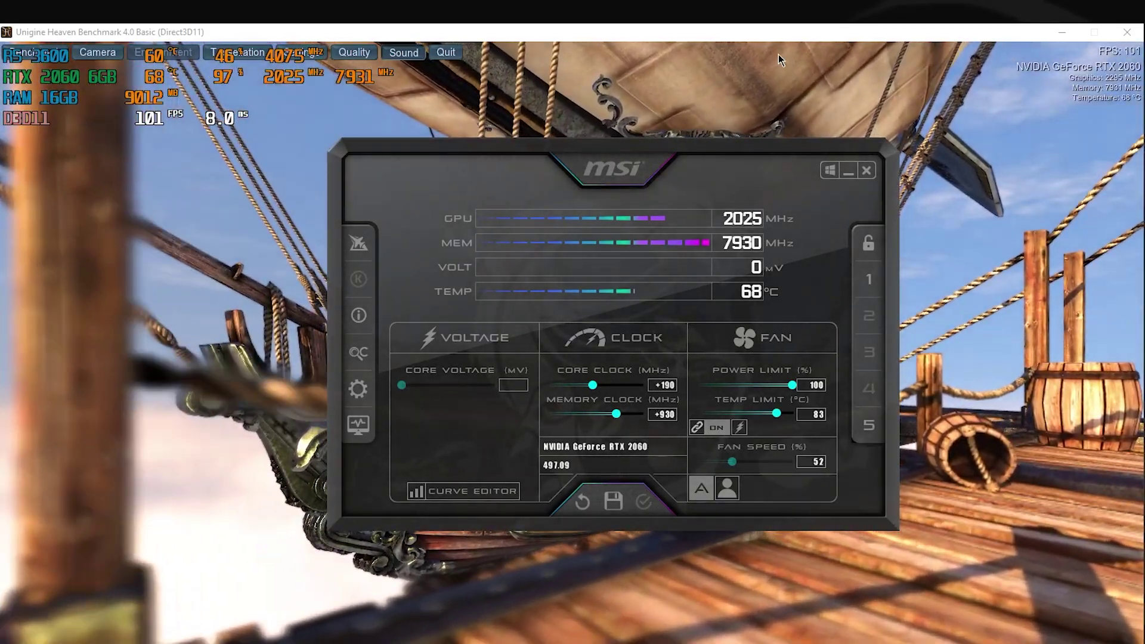
left_click(779, 54)
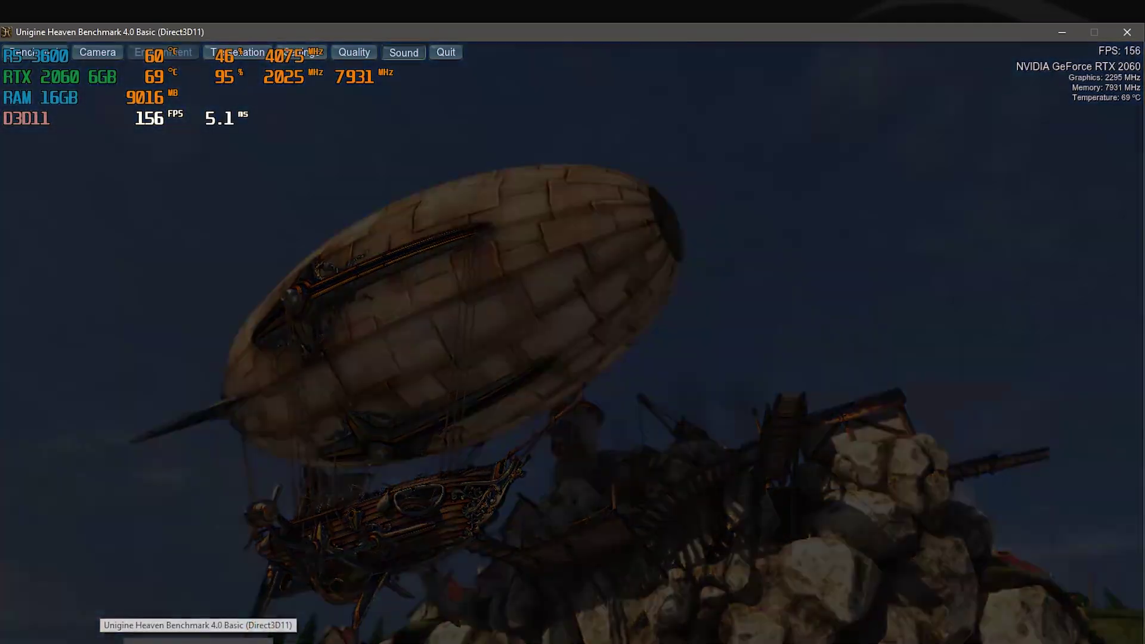
key("alt+Tab")
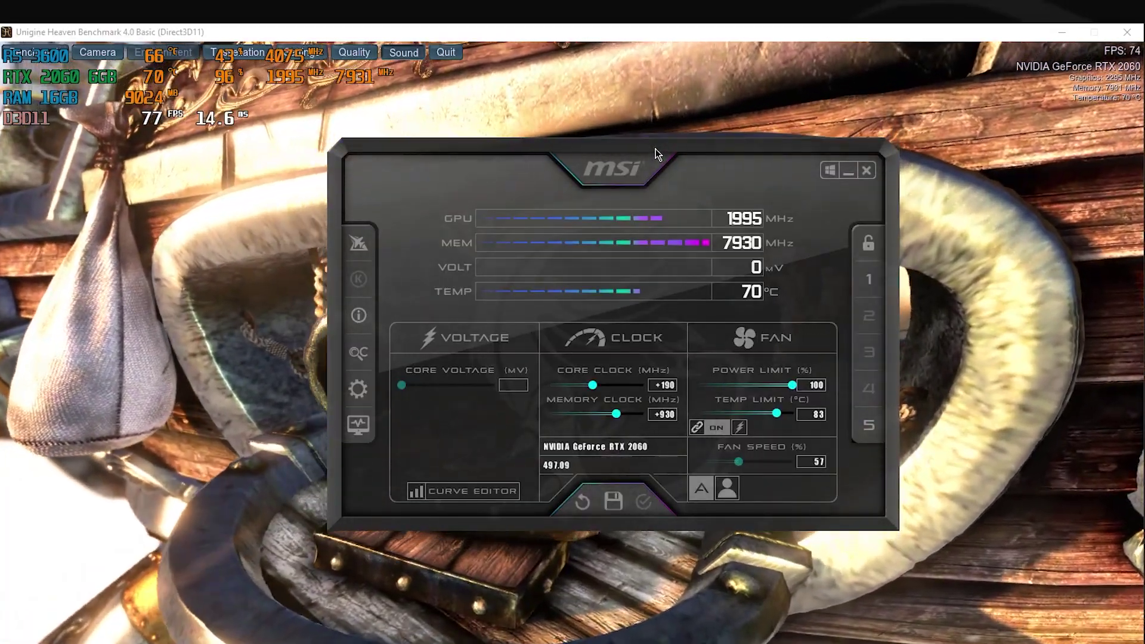
left_click_drag(682, 193, 769, 213)
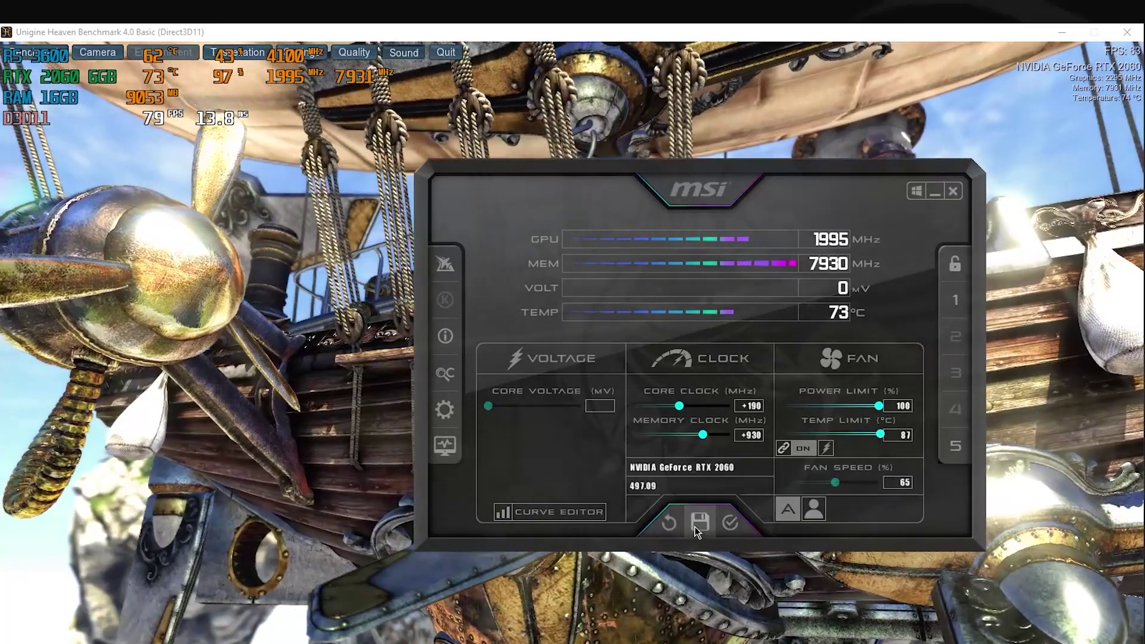
Step: Store the +190/+930 overclock in profile slot 1, apply it, and enable the Windows startup option
left_click(696, 527)
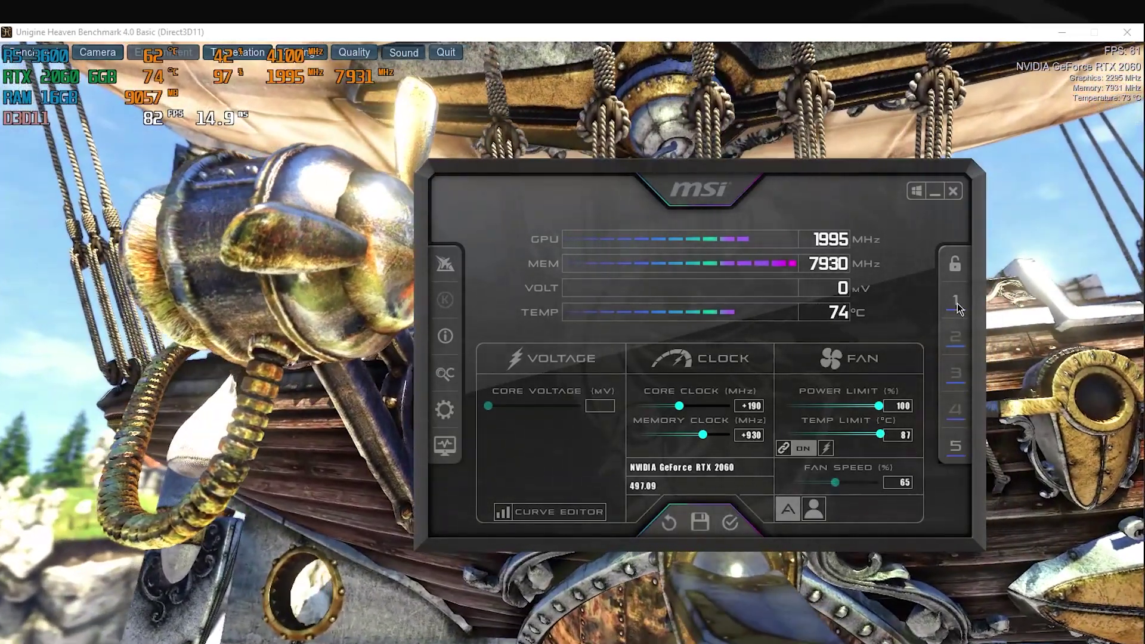
left_click(956, 301)
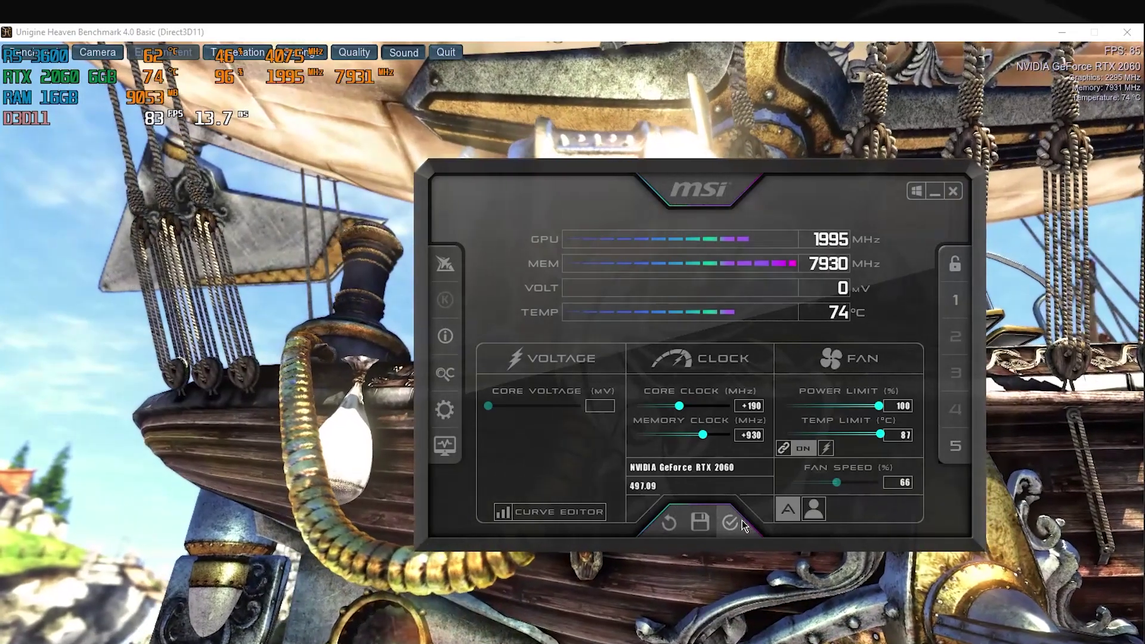
left_click(733, 521)
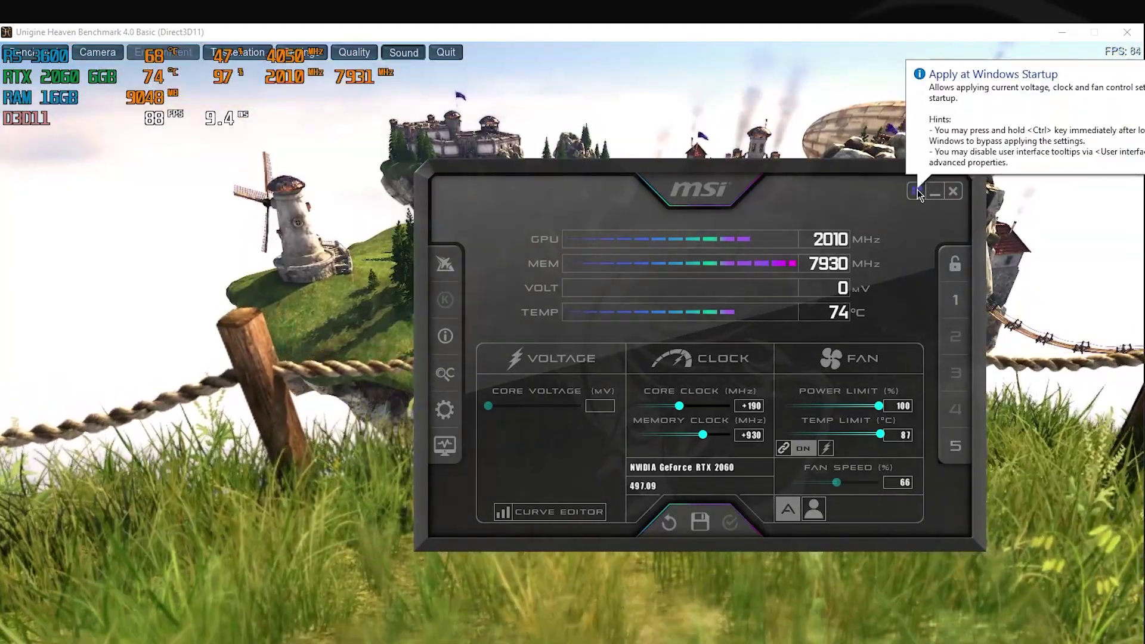
left_click(917, 189)
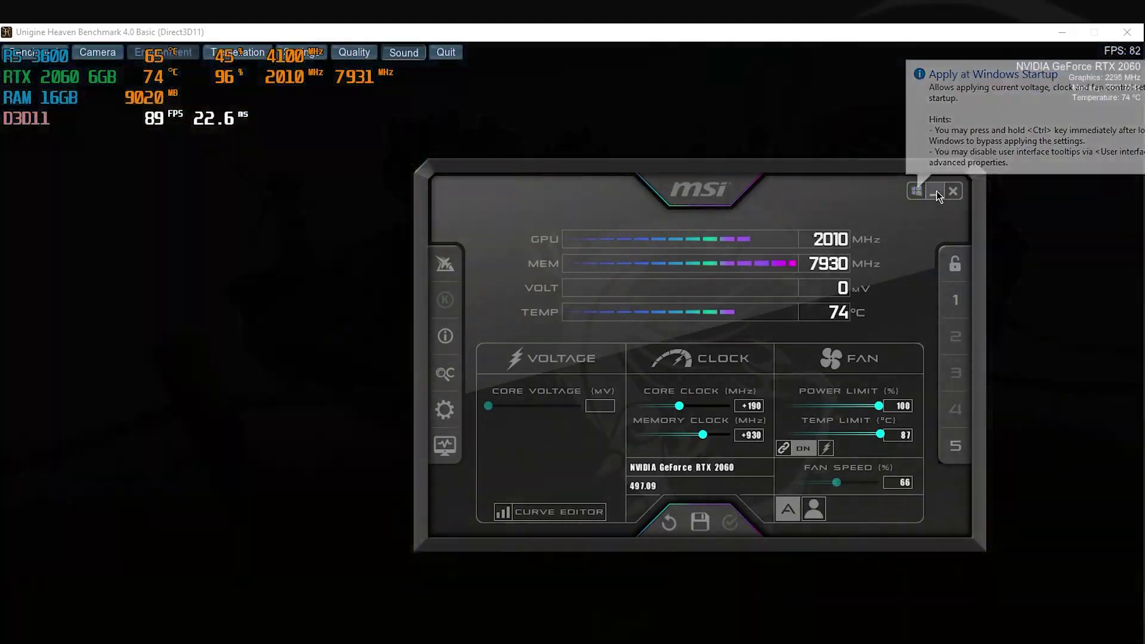